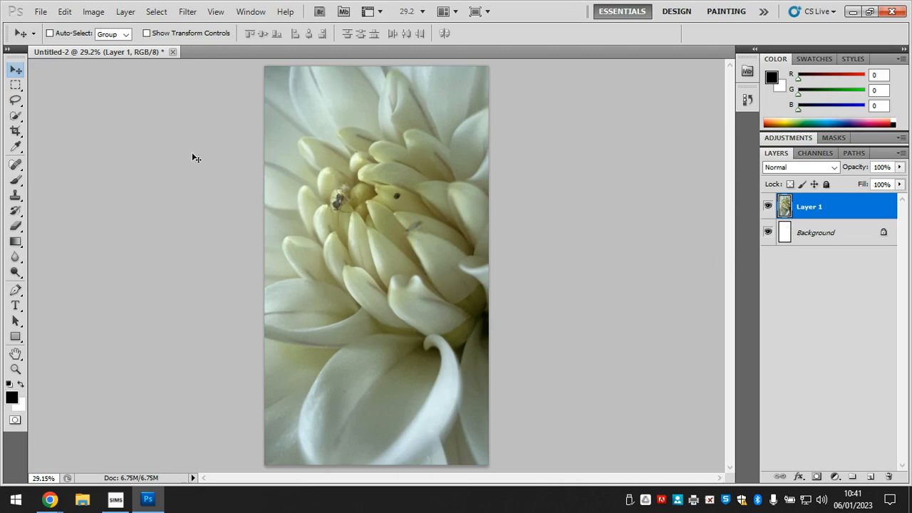
Add a Black & White adjustment layer above the flower photo on Layer 1.
click(124, 11)
mouse_move(182, 127)
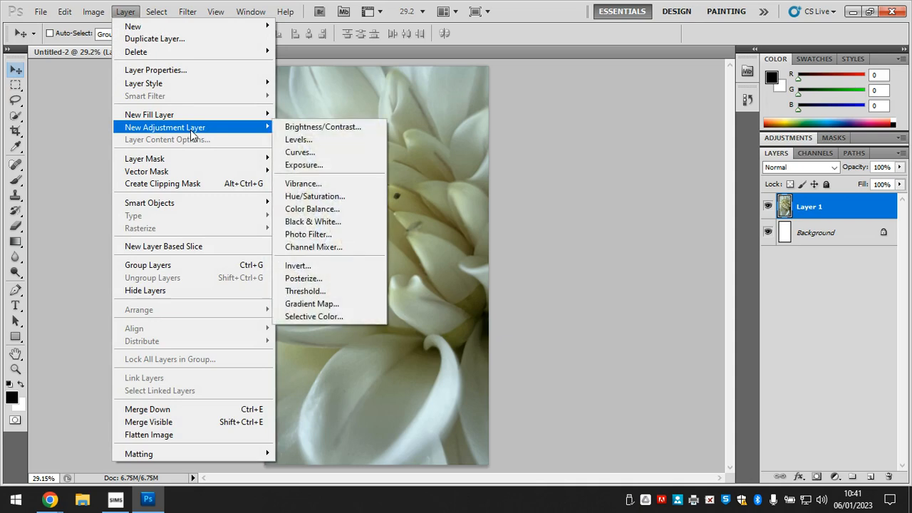
click(336, 222)
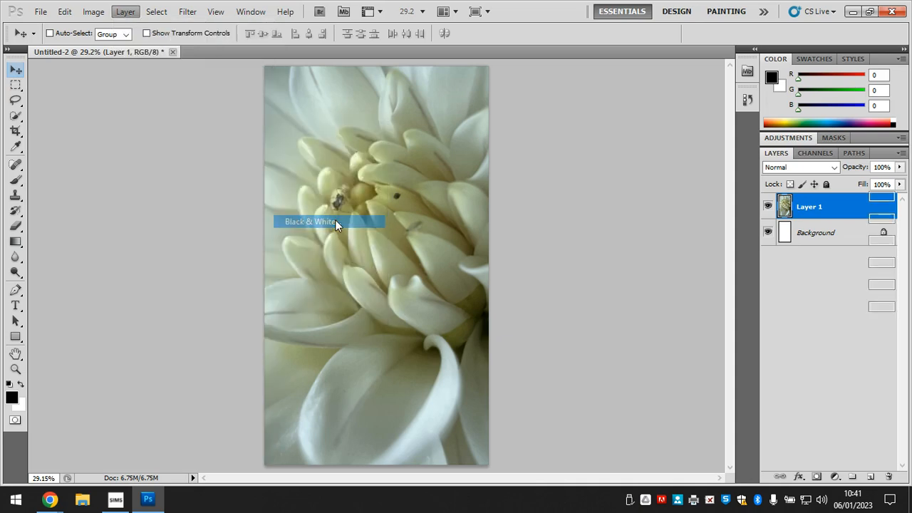
click(561, 158)
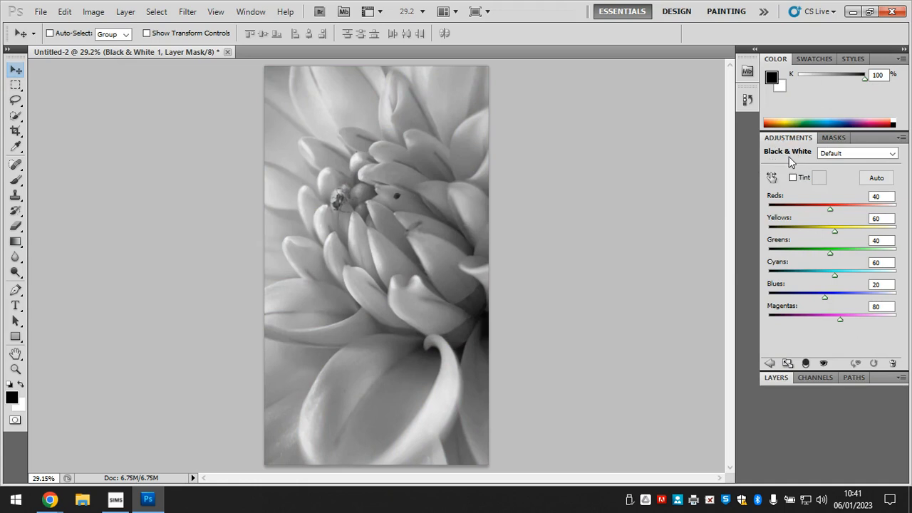
Hide and show the Black & White adjustment layer to compare the photo with and without the effect.
click(782, 380)
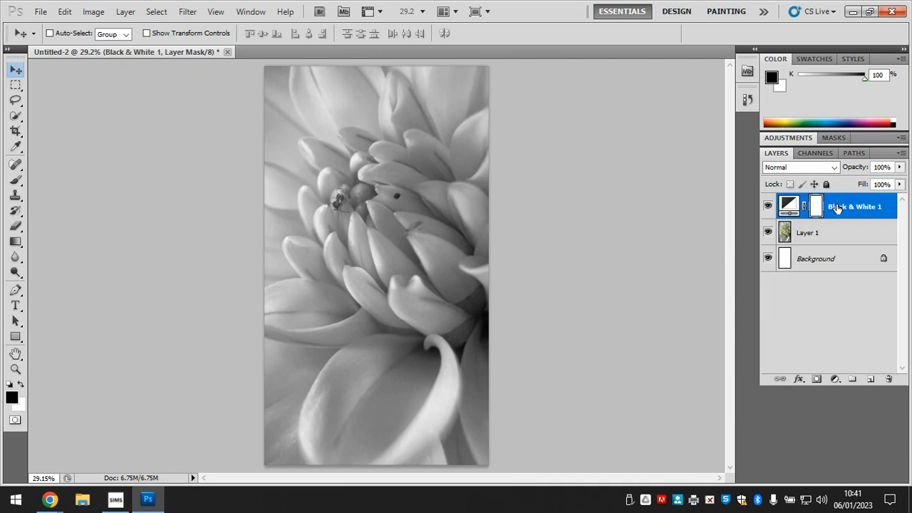
click(768, 207)
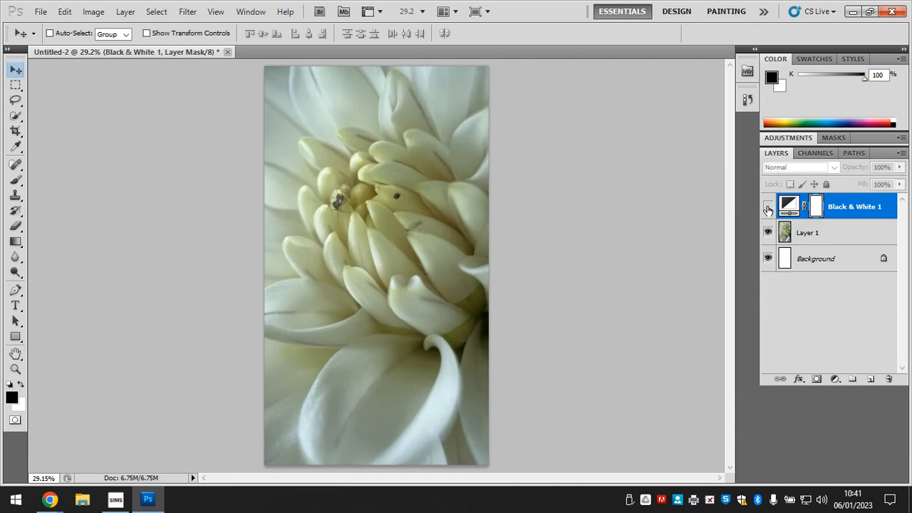
click(767, 207)
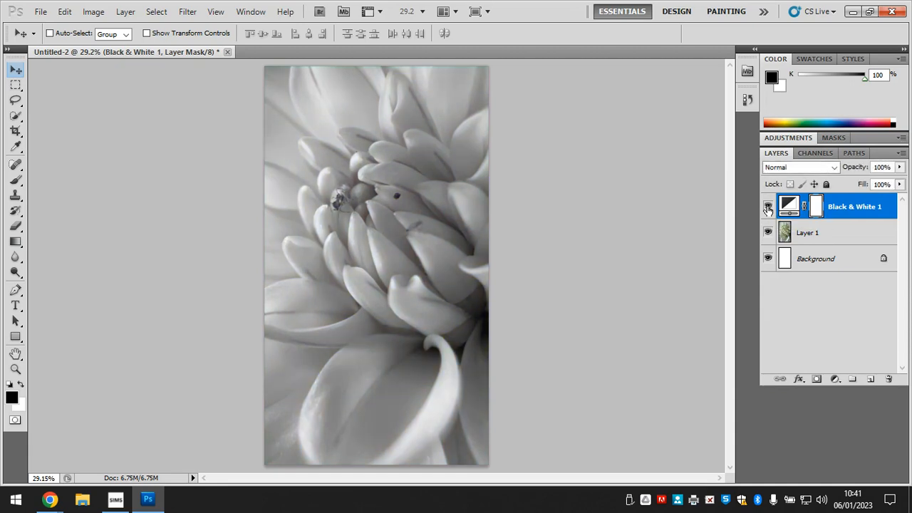
Set the Black & White adjustment to Reds -114, Yellows 2, Greens 83, Cyans 38, Blues 67 and Magentas 98.
click(780, 139)
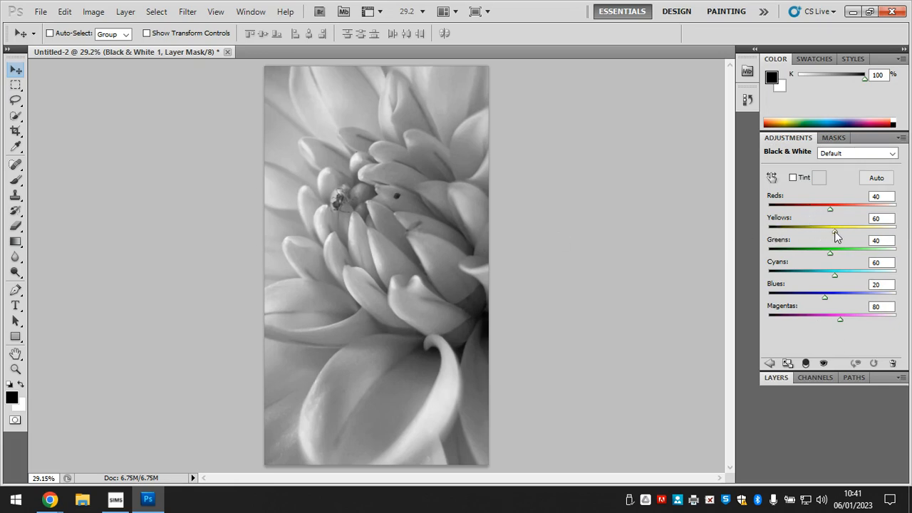
drag(834, 231, 807, 210)
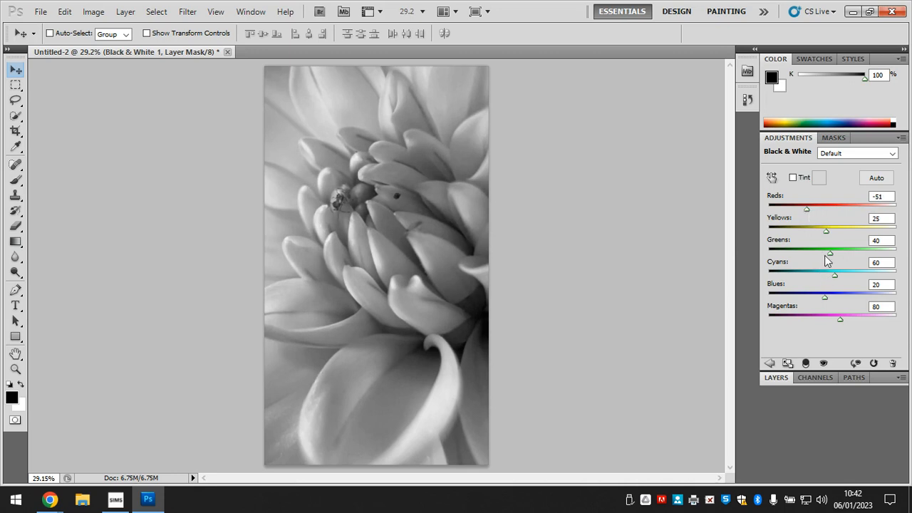
drag(831, 253, 838, 305)
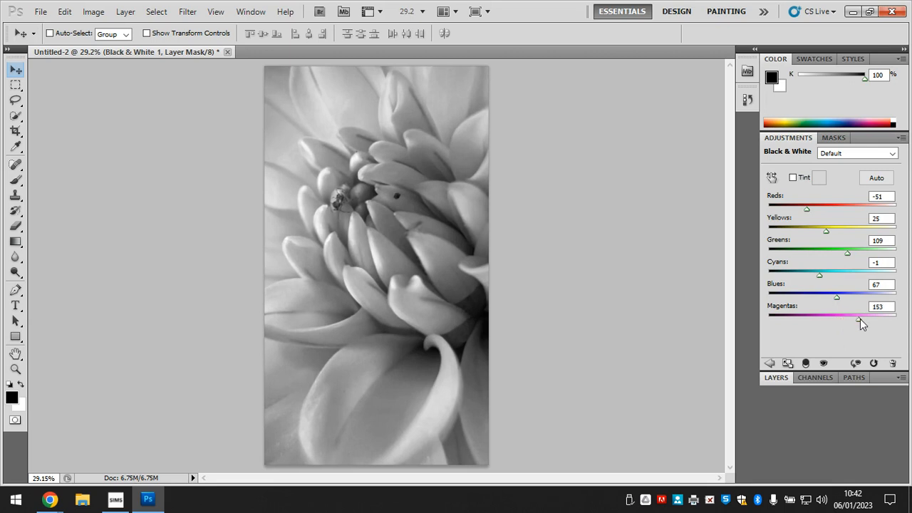
drag(774, 320, 841, 323)
mouse_move(825, 231)
mouse_down()
mouse_move(847, 231)
mouse_move(823, 232)
mouse_up()
drag(823, 232, 820, 232)
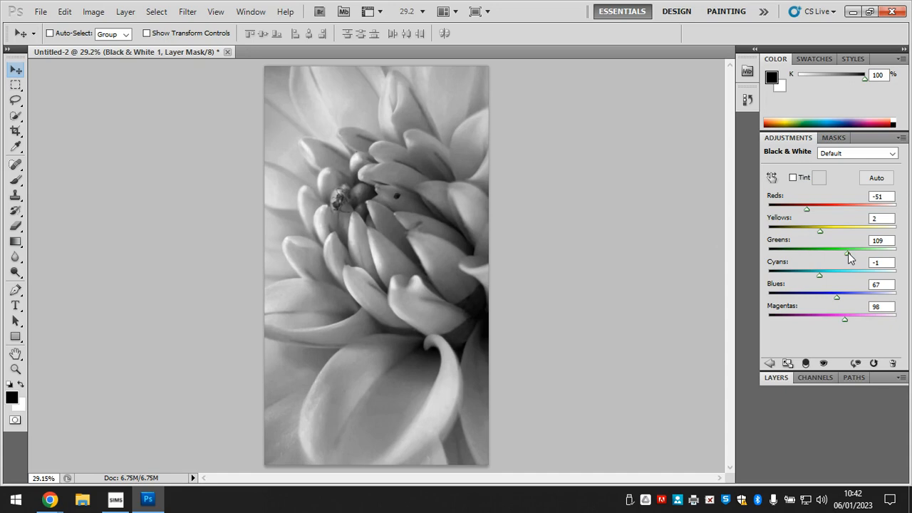
mouse_move(848, 253)
mouse_down()
mouse_move(838, 257)
mouse_move(853, 259)
mouse_move(827, 260)
mouse_move(841, 260)
mouse_up()
drag(807, 210, 791, 212)
mouse_move(822, 276)
mouse_down()
mouse_move(846, 276)
mouse_move(816, 272)
mouse_move(829, 275)
mouse_up()
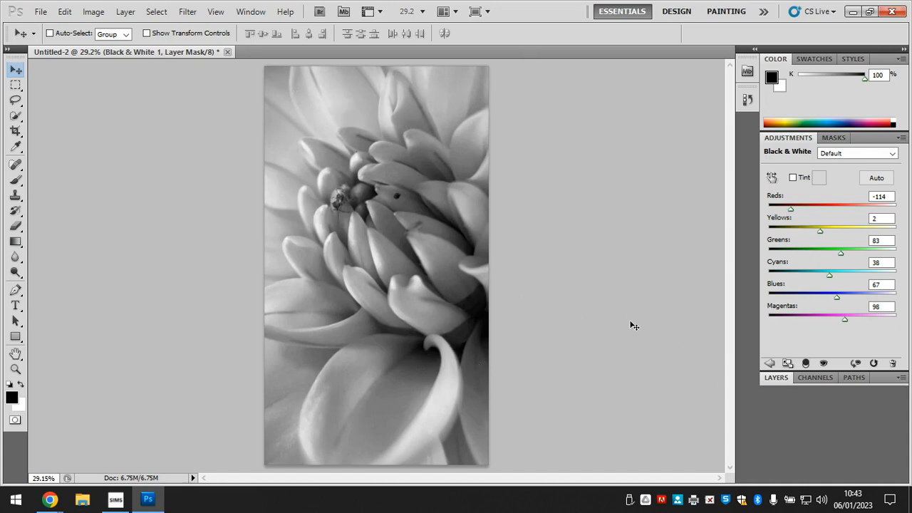
Duplicate Layer 1 as Layer 1 copy within the same document.
click(784, 379)
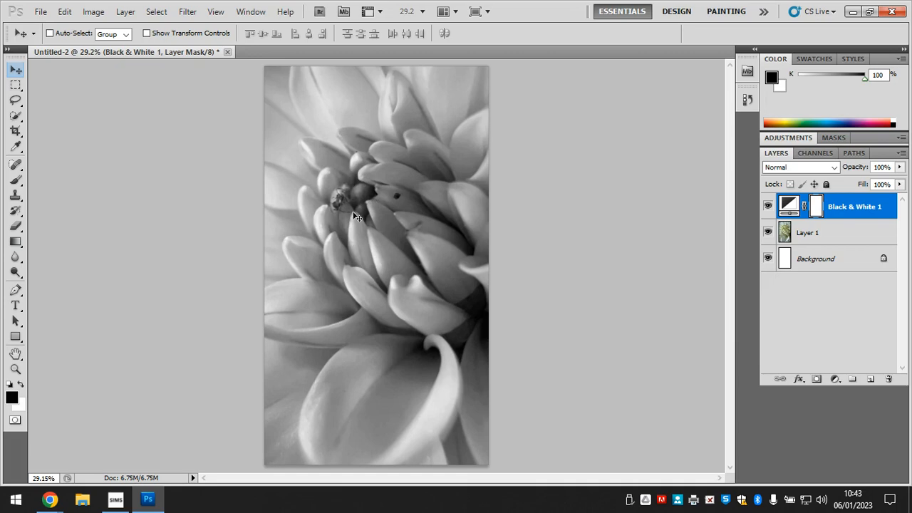
right_click(816, 234)
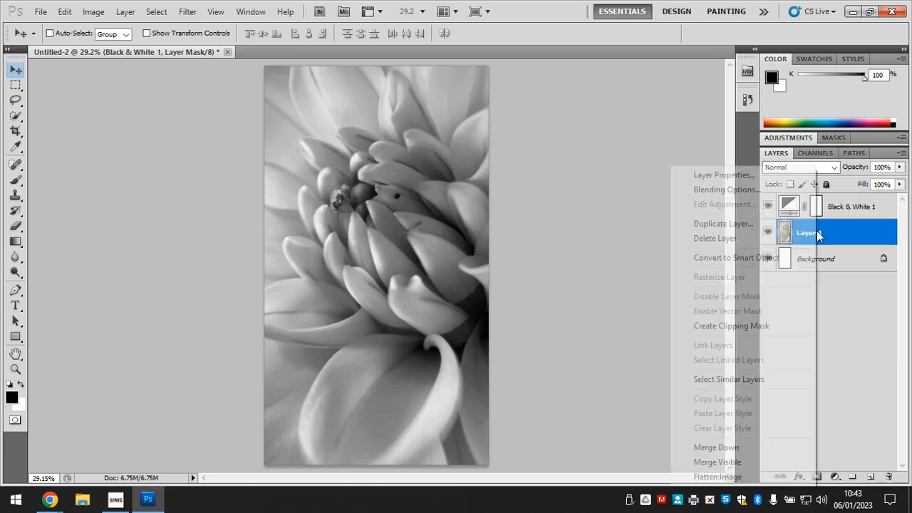
click(742, 225)
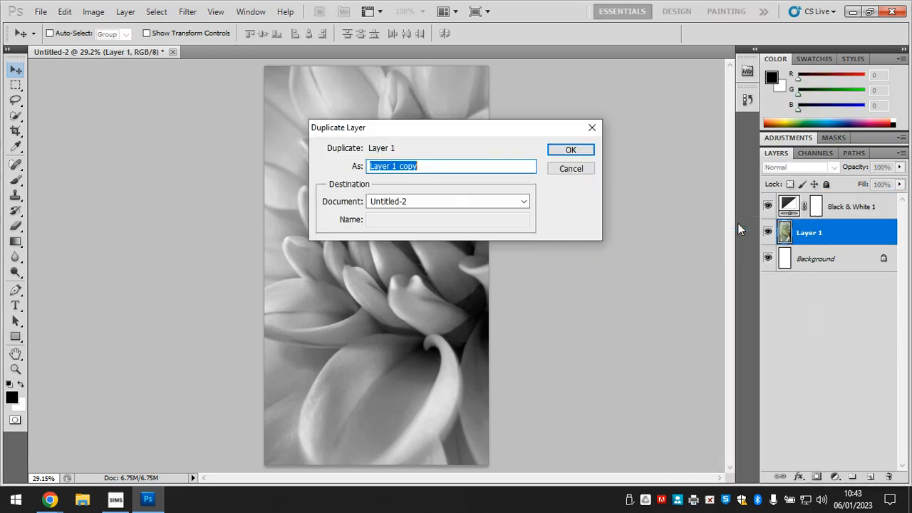
click(575, 154)
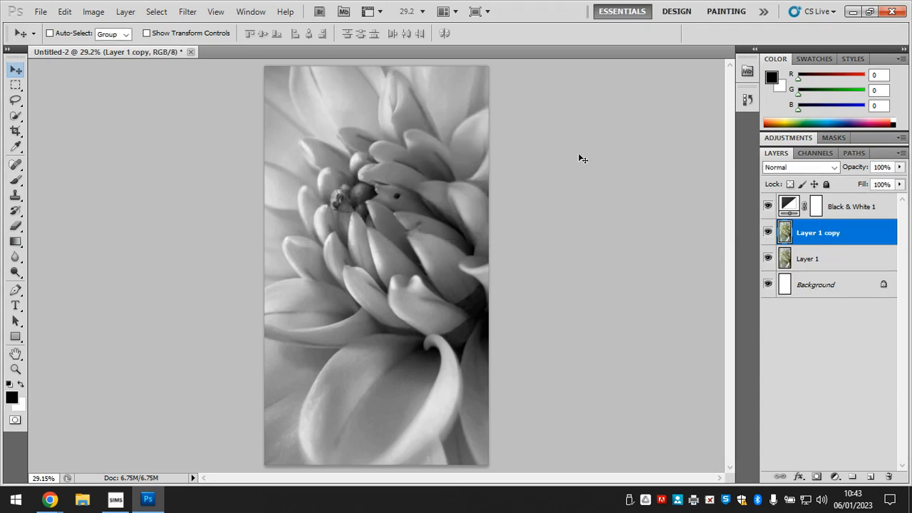
Apply a Gaussian Blur with a radius of 3.9 pixels to Layer 1 copy.
click(189, 13)
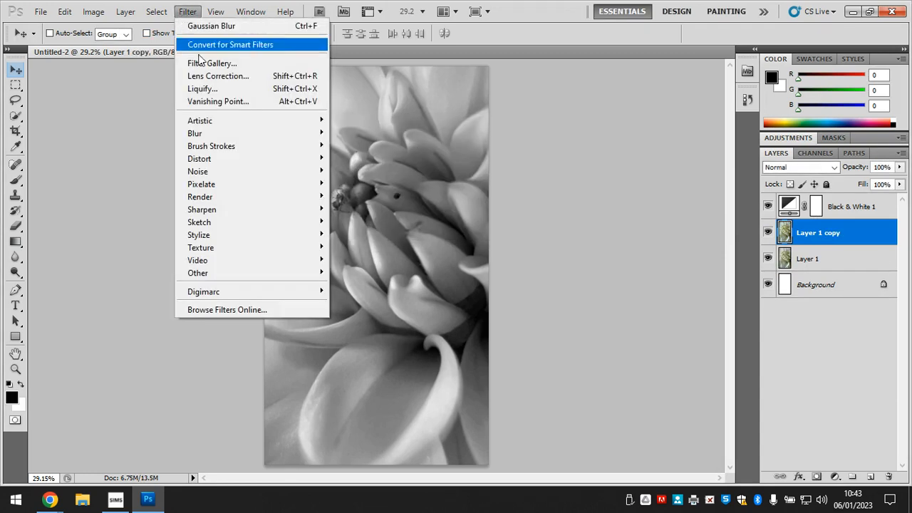
mouse_move(219, 137)
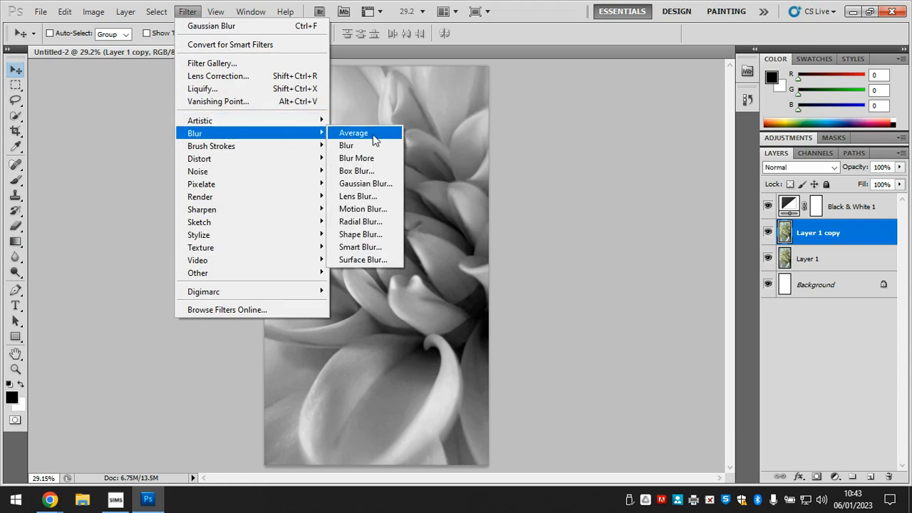
click(369, 184)
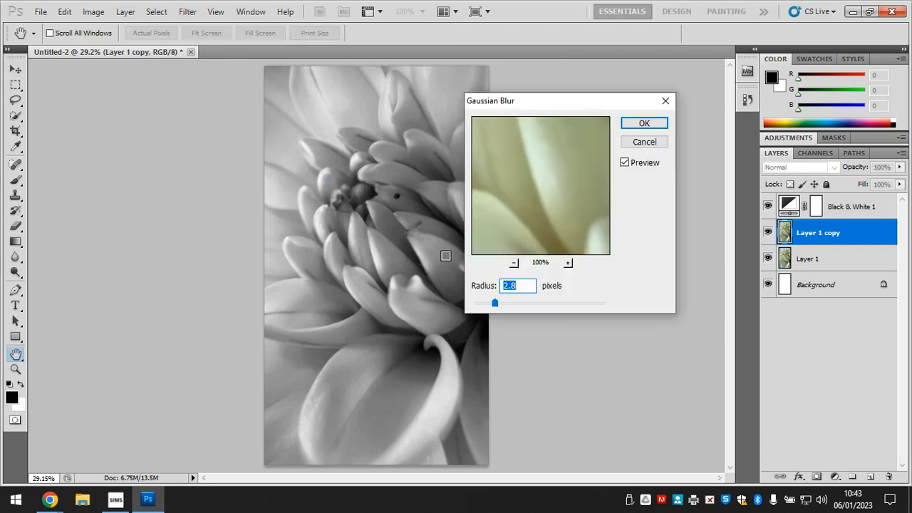
drag(514, 105, 581, 91)
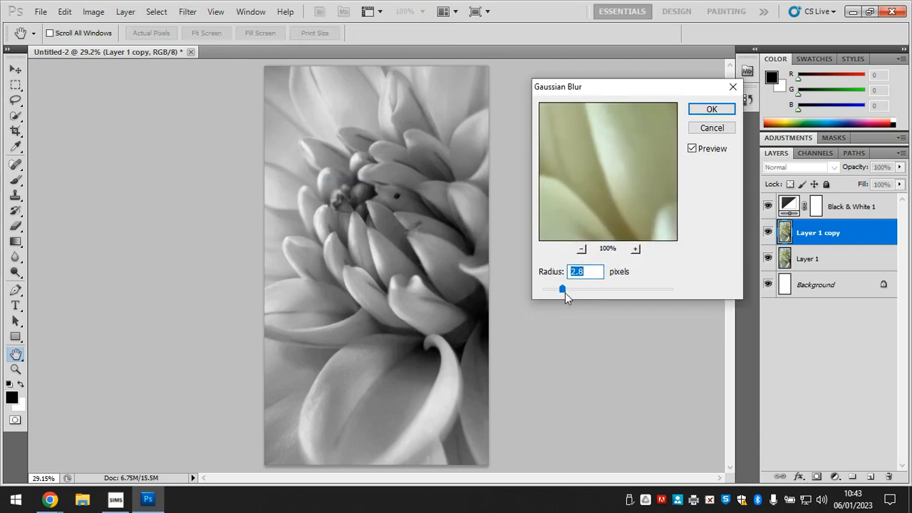
drag(563, 290, 606, 293)
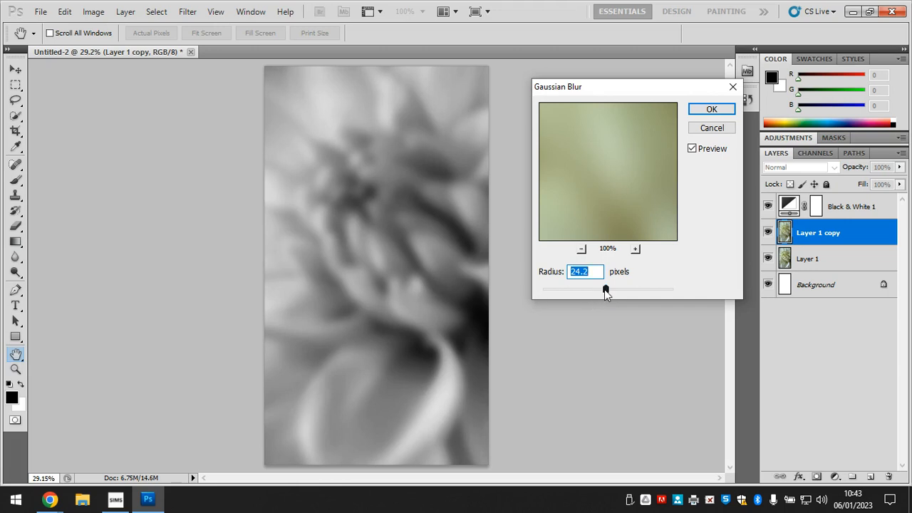
drag(604, 290, 571, 290)
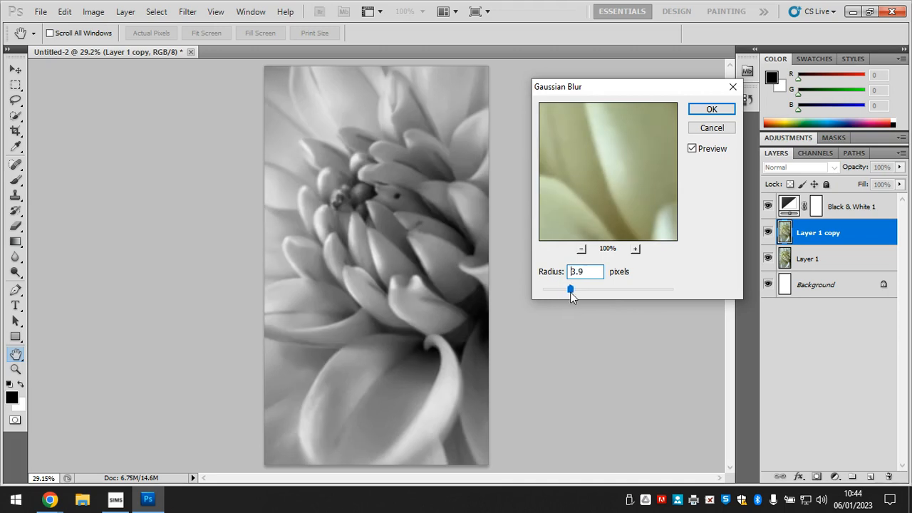
click(550, 271)
click(710, 112)
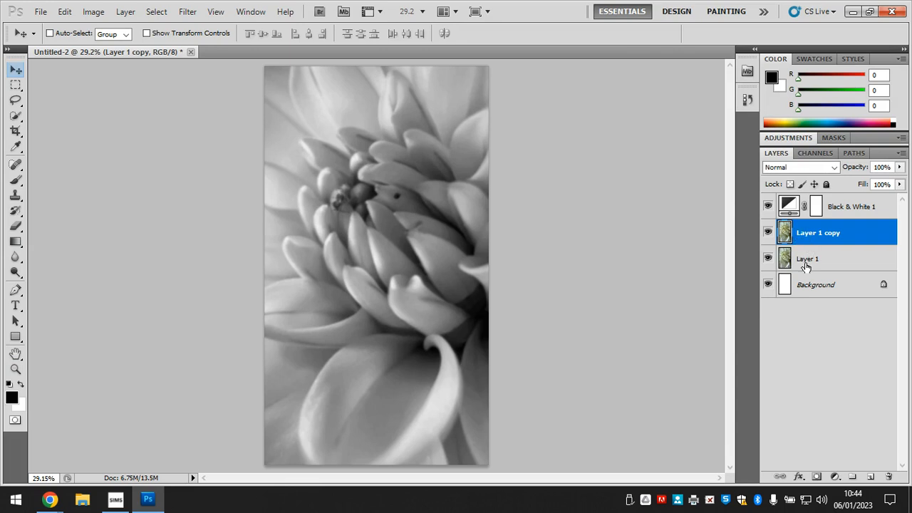
Add a layer mask to Layer 1 copy and ready the Brush tool with black as the foreground colour.
click(817, 477)
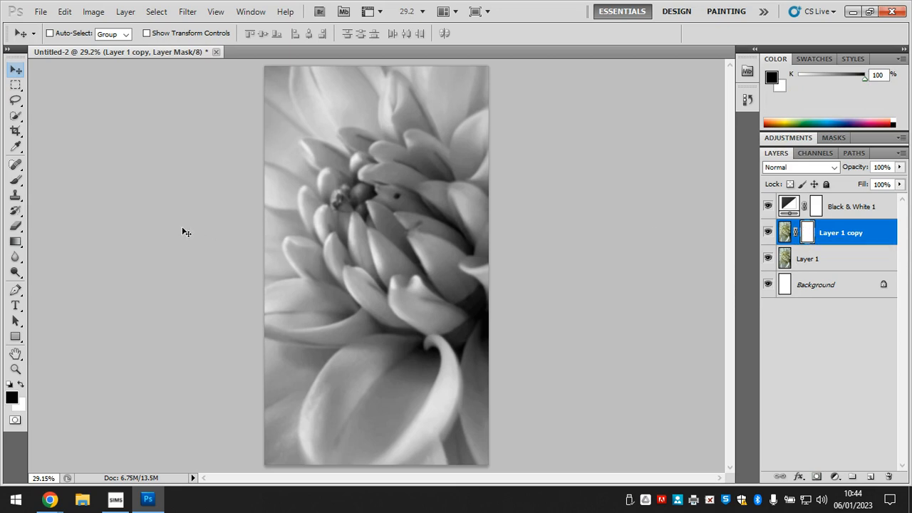
click(20, 183)
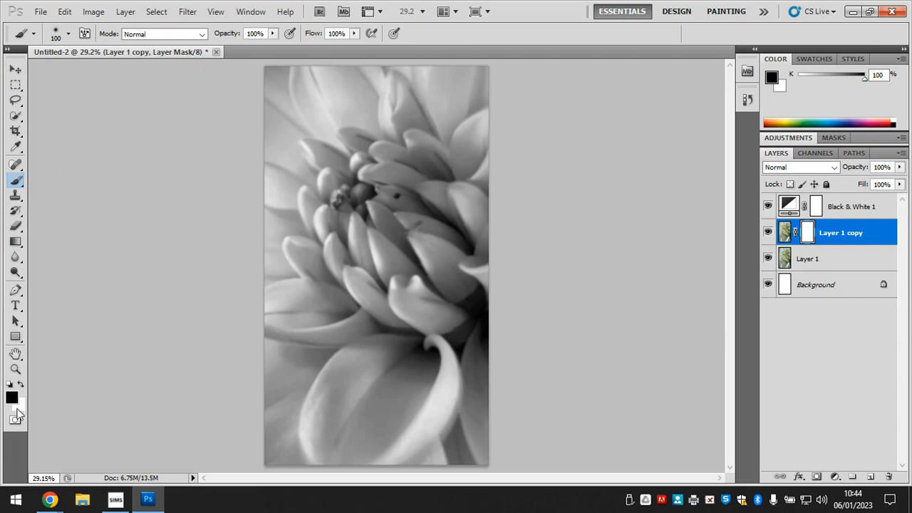
key(x)
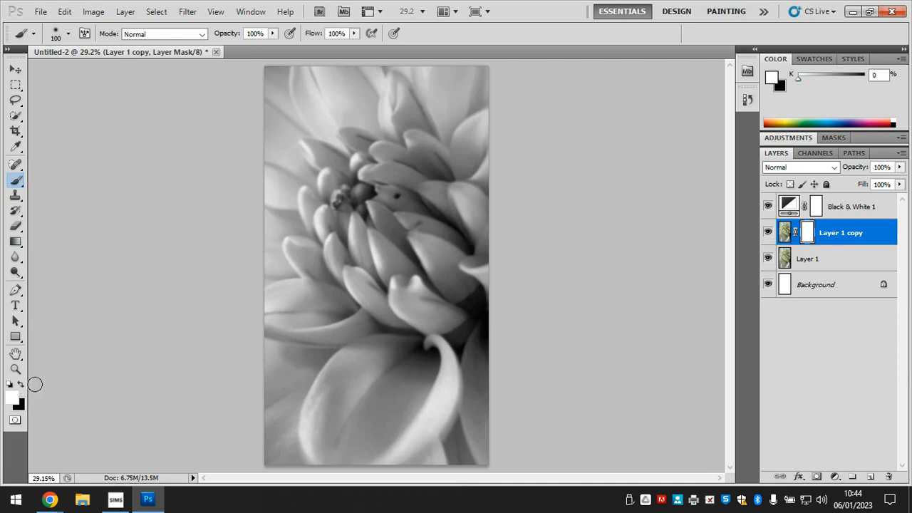
key(x)
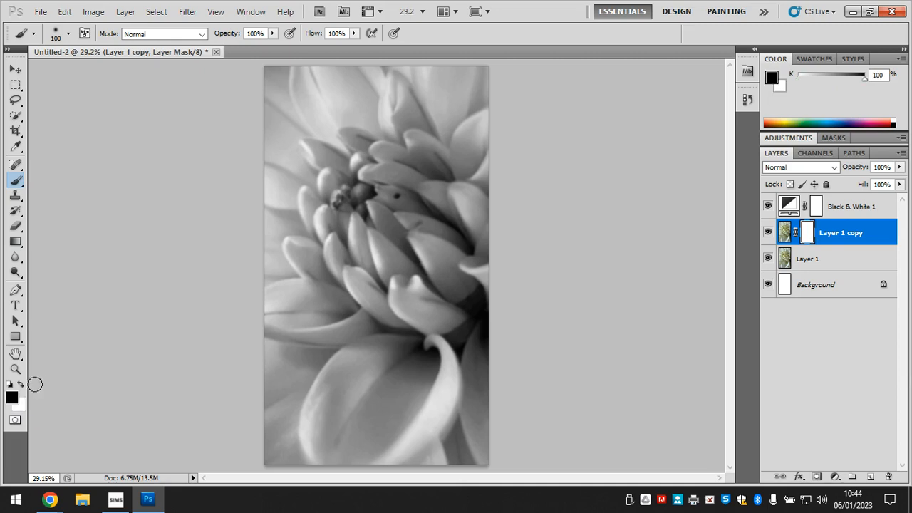
Set the brush to a size of 135 px with 0% hardness.
click(55, 37)
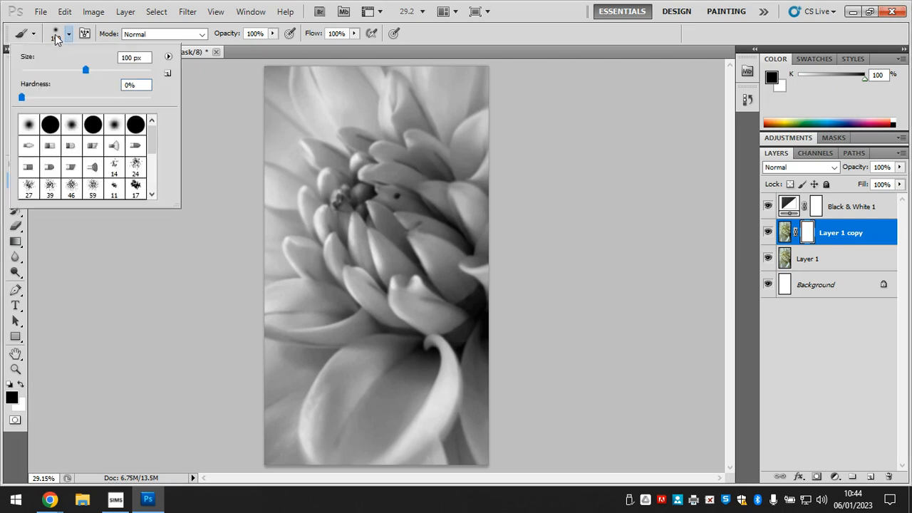
click(17, 97)
drag(85, 70, 87, 70)
click(447, 28)
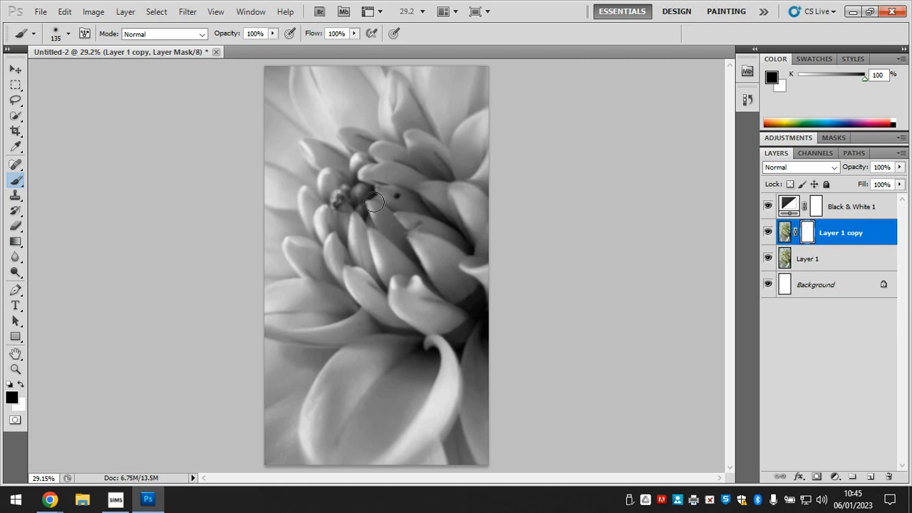
Paint black on the mask over the flower's centre, paint white over the adjoining petals, and switch the foreground back to black.
mouse_move(356, 189)
mouse_down()
mouse_move(331, 204)
mouse_move(345, 212)
mouse_move(355, 196)
mouse_move(349, 221)
mouse_up()
mouse_move(415, 229)
mouse_down()
mouse_move(344, 226)
mouse_move(335, 221)
mouse_move(342, 214)
mouse_up()
click(21, 384)
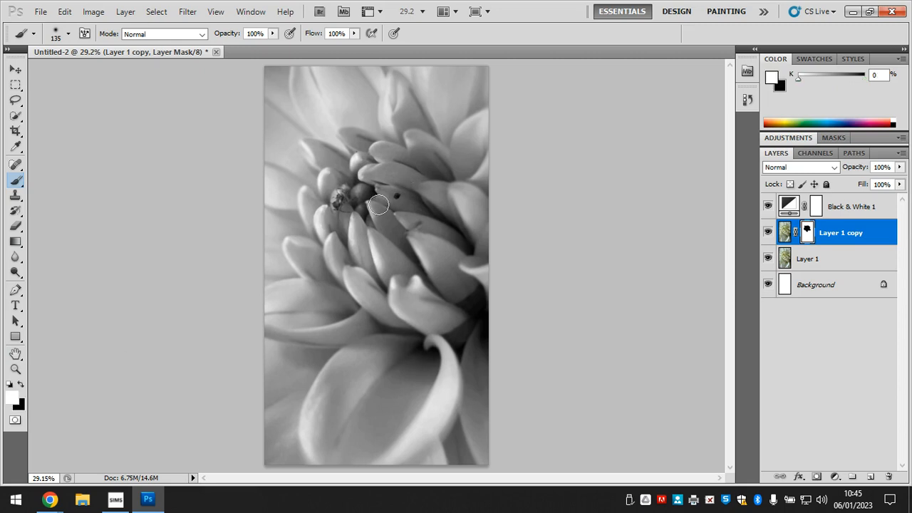
mouse_move(379, 206)
mouse_down()
mouse_move(338, 205)
mouse_move(373, 200)
mouse_move(383, 208)
mouse_move(369, 210)
mouse_move(382, 223)
mouse_move(384, 186)
mouse_move(414, 195)
mouse_move(367, 180)
mouse_move(344, 234)
mouse_move(330, 231)
mouse_move(323, 208)
mouse_move(350, 174)
mouse_move(365, 199)
mouse_move(355, 218)
mouse_move(379, 206)
mouse_move(328, 185)
mouse_move(348, 156)
mouse_move(379, 197)
mouse_move(375, 206)
mouse_move(346, 184)
mouse_move(354, 213)
mouse_move(346, 189)
mouse_move(340, 205)
mouse_move(327, 182)
mouse_move(327, 218)
mouse_move(348, 190)
mouse_move(349, 230)
mouse_move(367, 202)
mouse_move(387, 220)
mouse_move(377, 178)
mouse_move(432, 179)
mouse_move(362, 172)
mouse_move(368, 154)
mouse_move(327, 174)
mouse_move(345, 220)
mouse_move(376, 210)
mouse_move(403, 188)
mouse_move(374, 192)
mouse_move(429, 166)
mouse_up()
key(x)
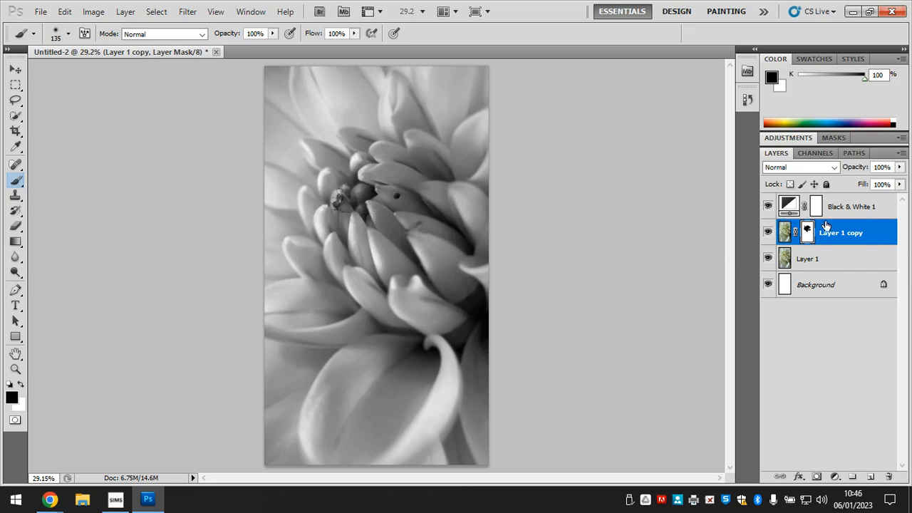
Reopen the Black & White adjustment's settings and set Yellows to -17.
double_click(789, 207)
click(776, 378)
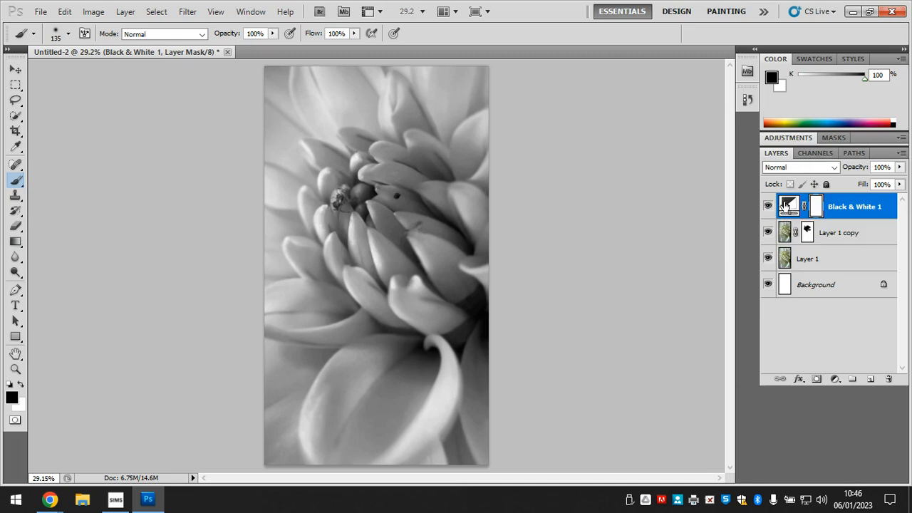
click(789, 207)
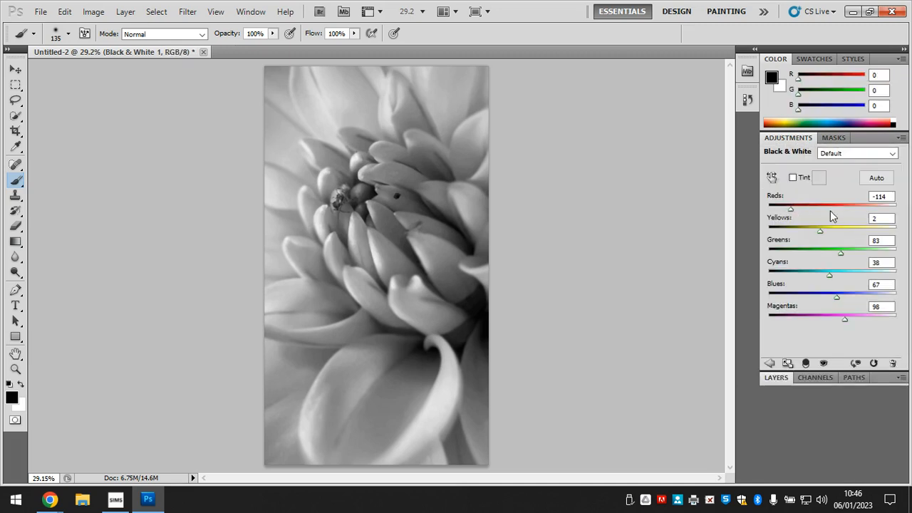
mouse_move(822, 233)
mouse_down()
mouse_move(839, 232)
mouse_move(816, 232)
mouse_up()
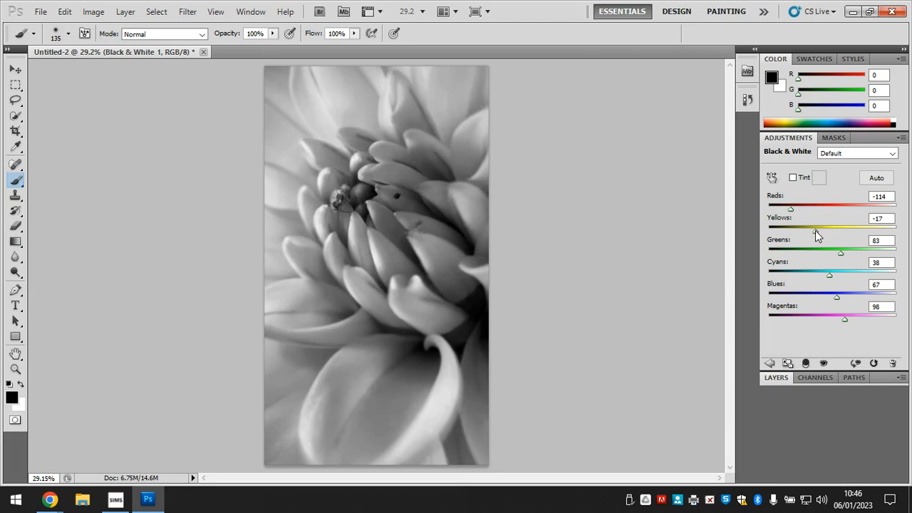